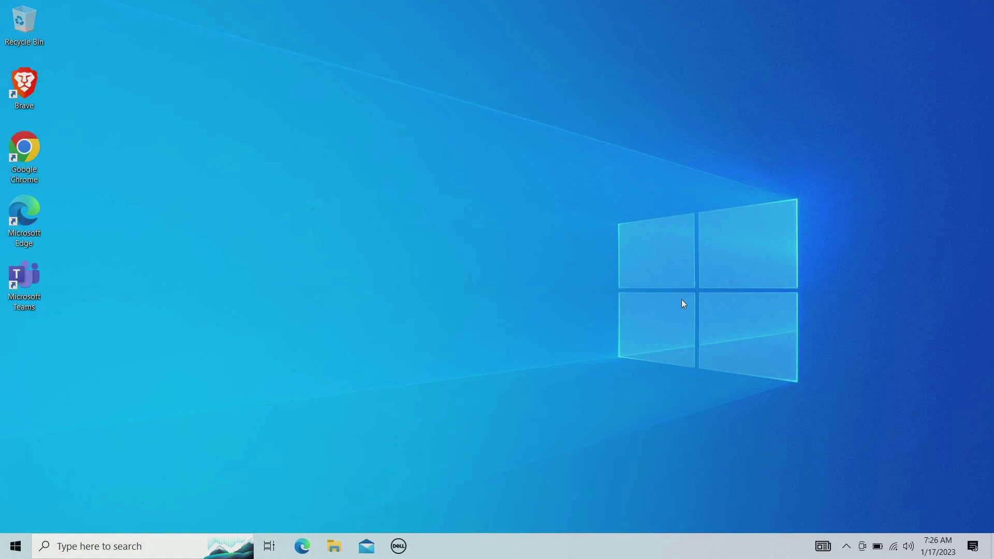
Step: Search the Start menu for 'startup' to find Change advanced startup options
left_click(15, 546)
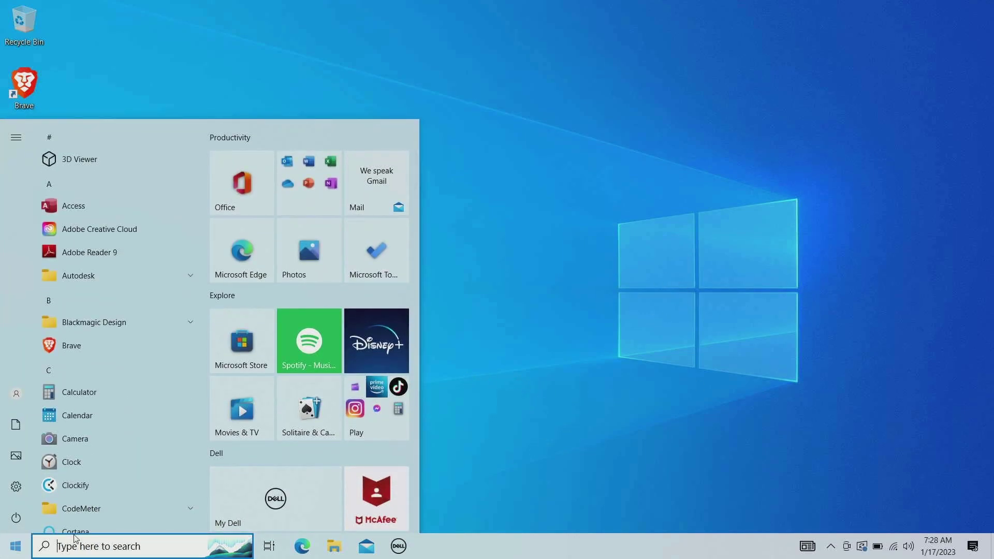
type("startup")
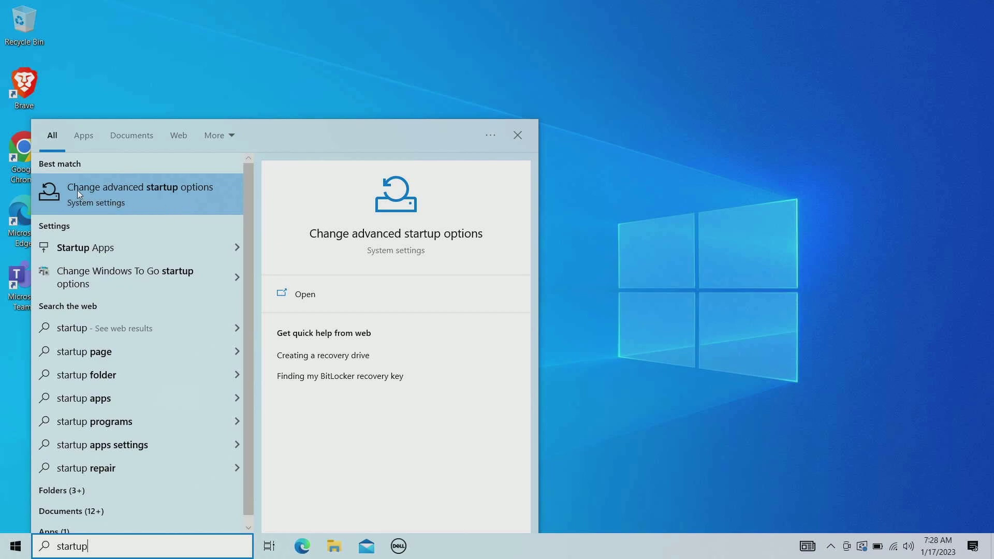
Step: From Recovery's Advanced startup, restart now, overriding the warning that another user is signed in
left_click(188, 190)
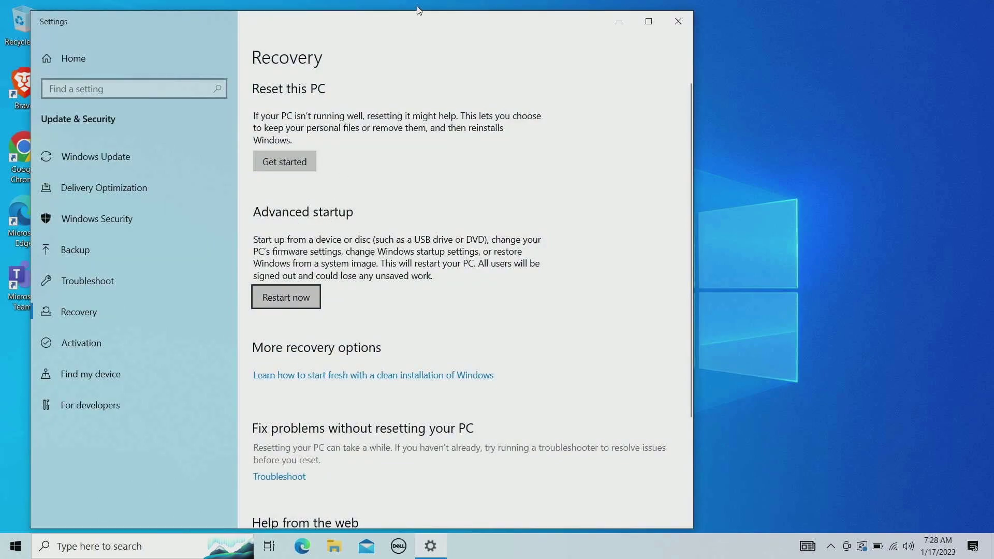
left_click_drag(397, 28, 560, 22)
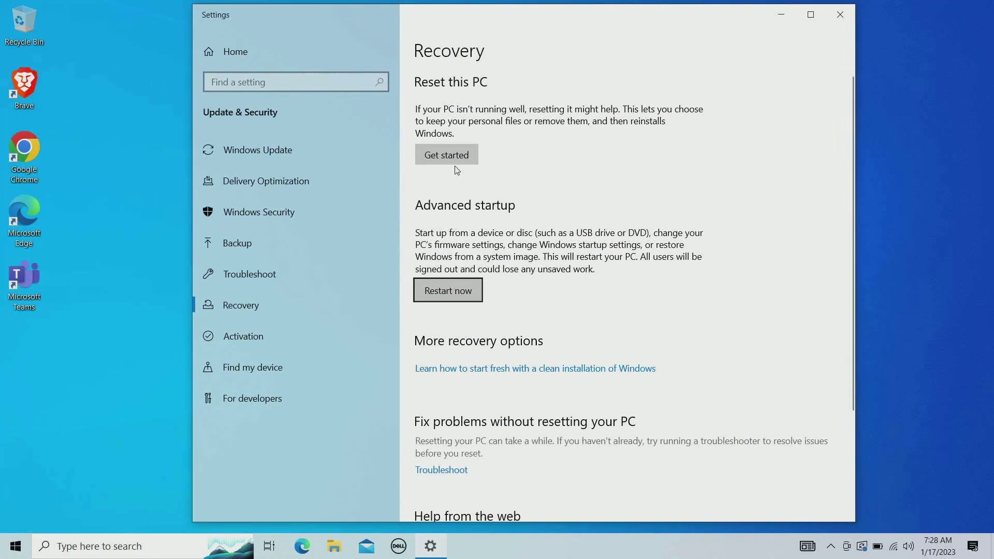
left_click(455, 294)
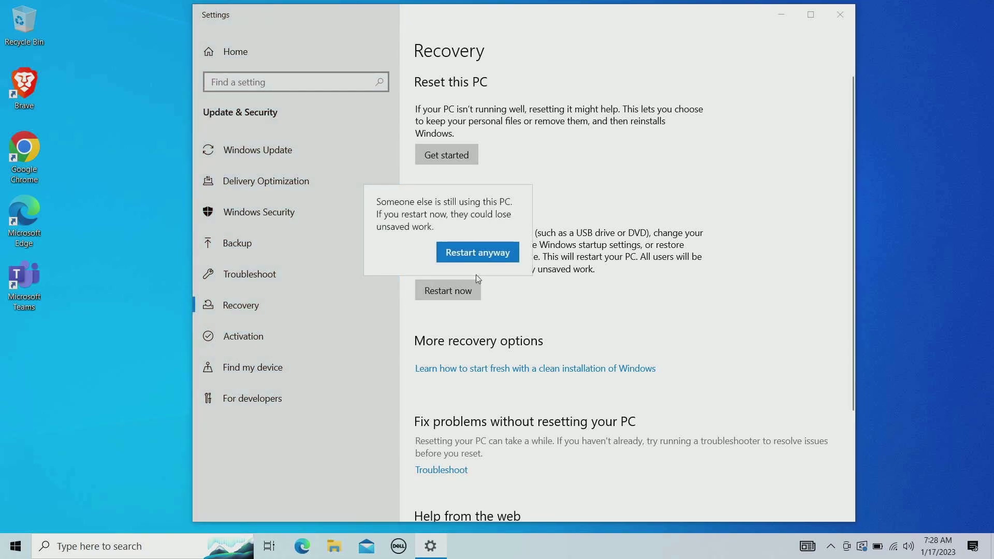
left_click(486, 249)
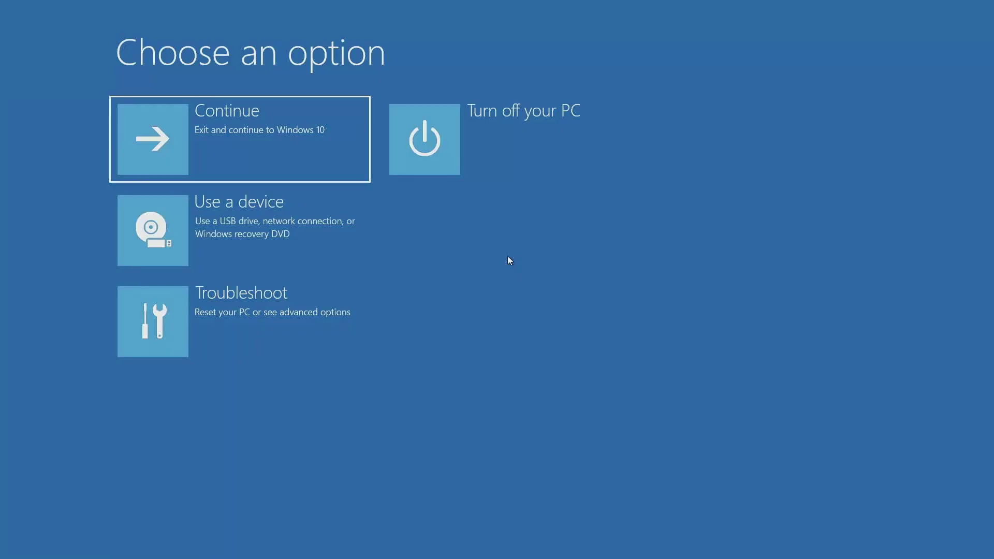
Step: Go to Troubleshoot > Advanced options > UEFI Firmware Settings and restart into the Dell BIOS
left_click(232, 303)
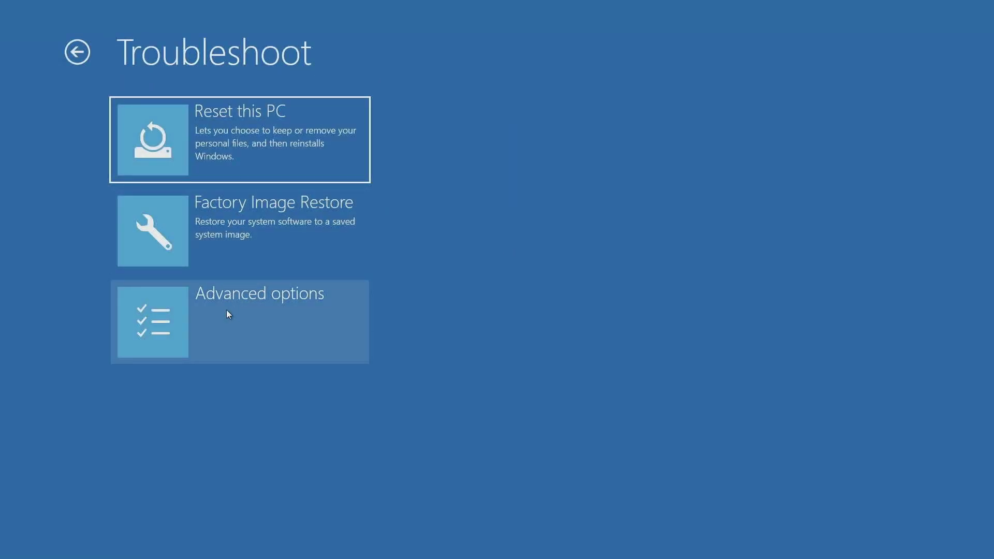
left_click(228, 322)
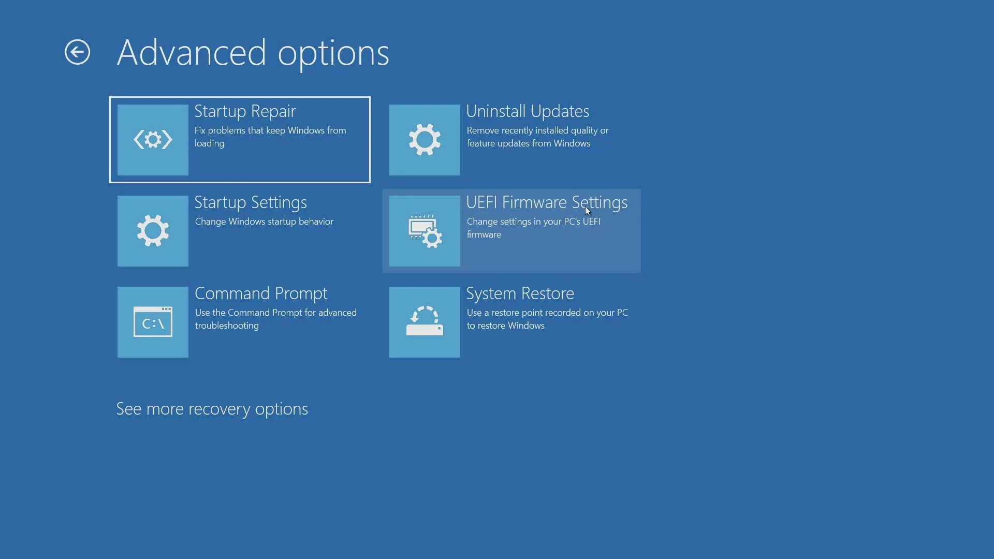
left_click(540, 230)
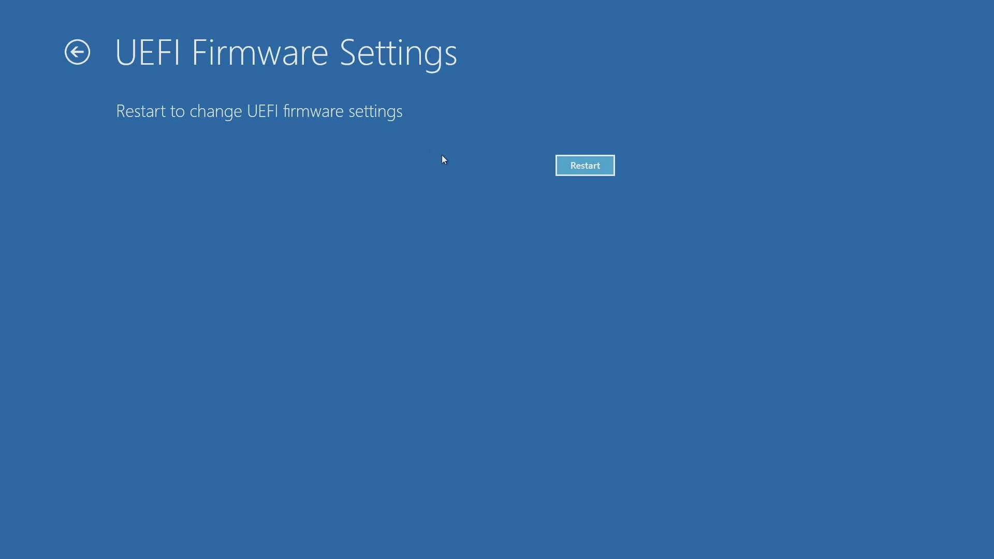
left_click(583, 167)
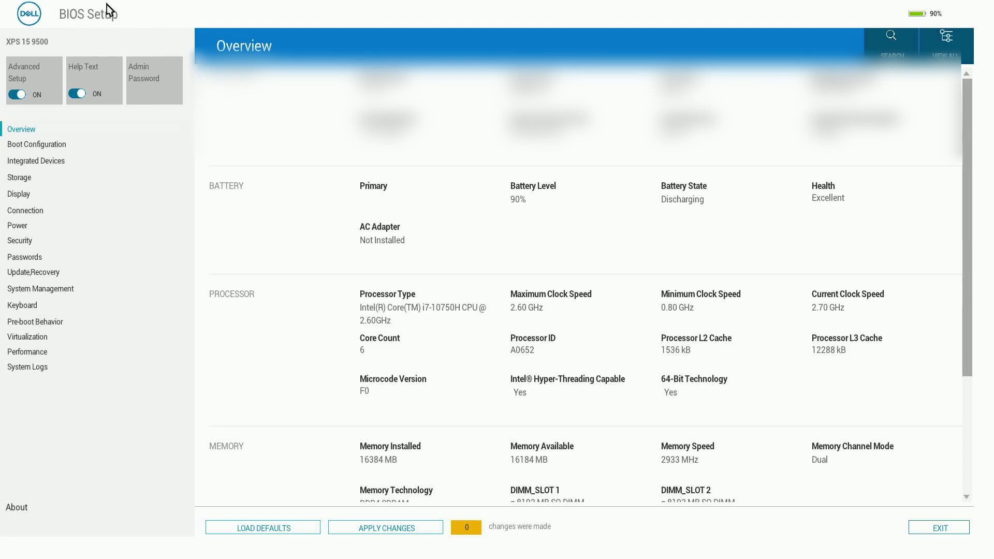
Step: On the Virtualization page, leave Intel VT and VT for Direct I/O both on and apply changes
left_click(38, 339)
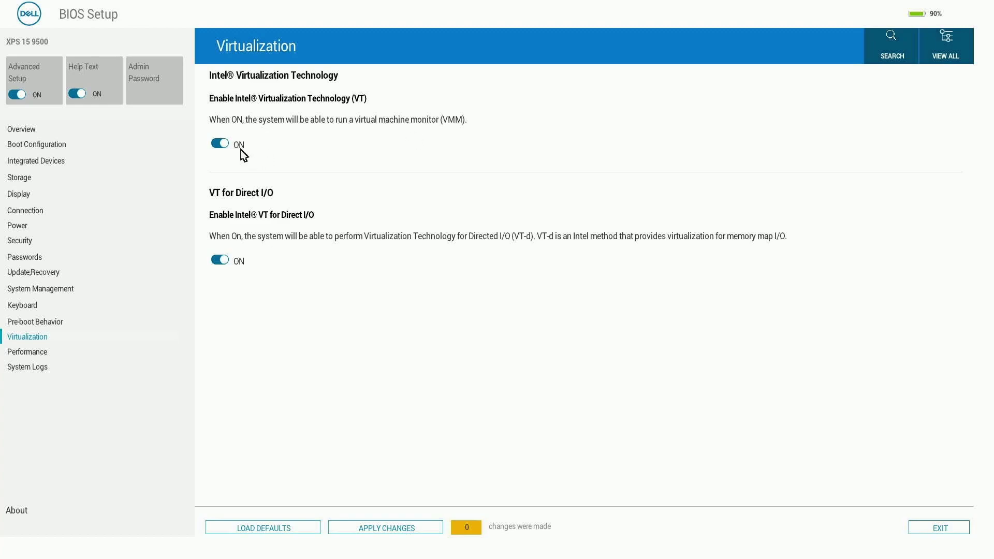
left_click(220, 144)
left_click(225, 146)
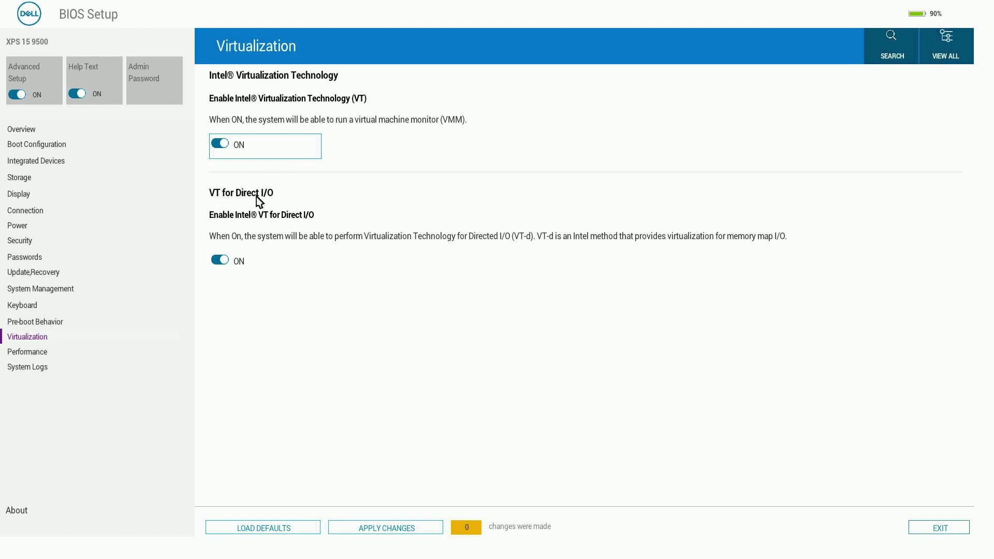
left_click(215, 264)
left_click(222, 269)
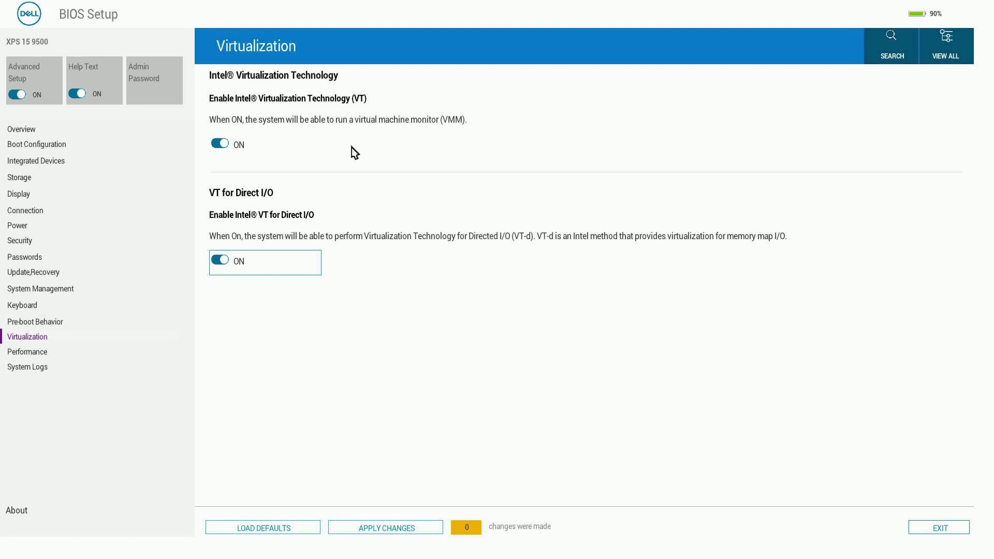
left_click(375, 528)
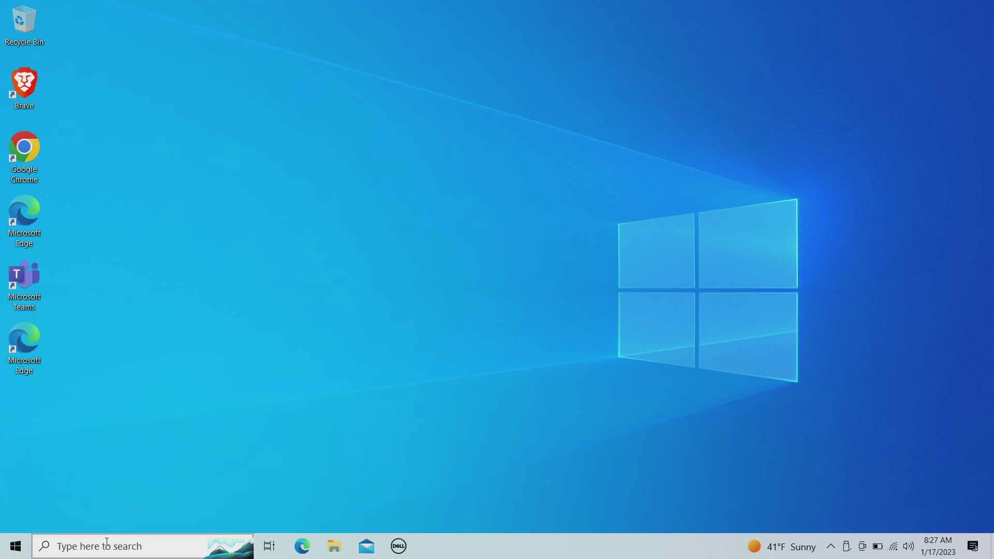
Step: Launch VirtualBox from the Start menu search
left_click(20, 545)
type("virtualbox")
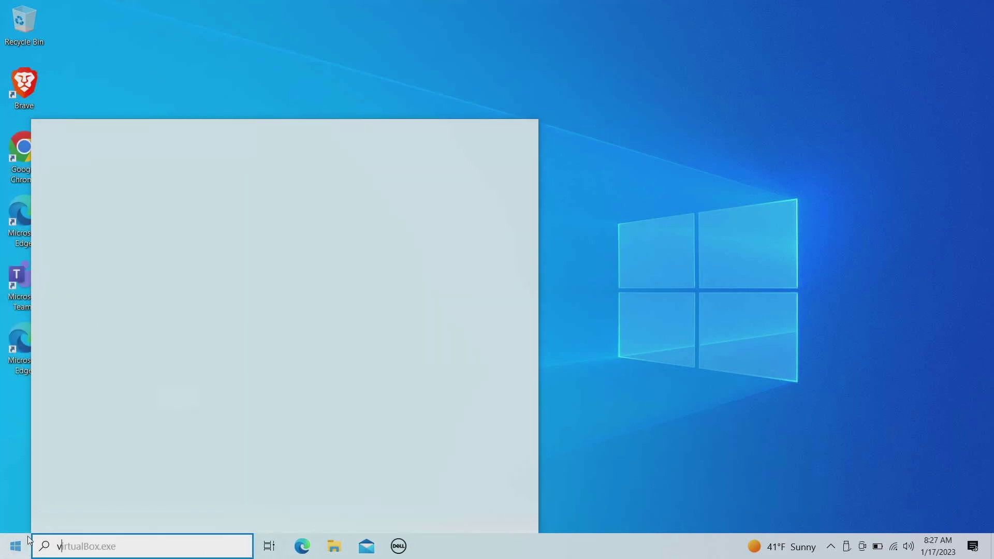
key("Return")
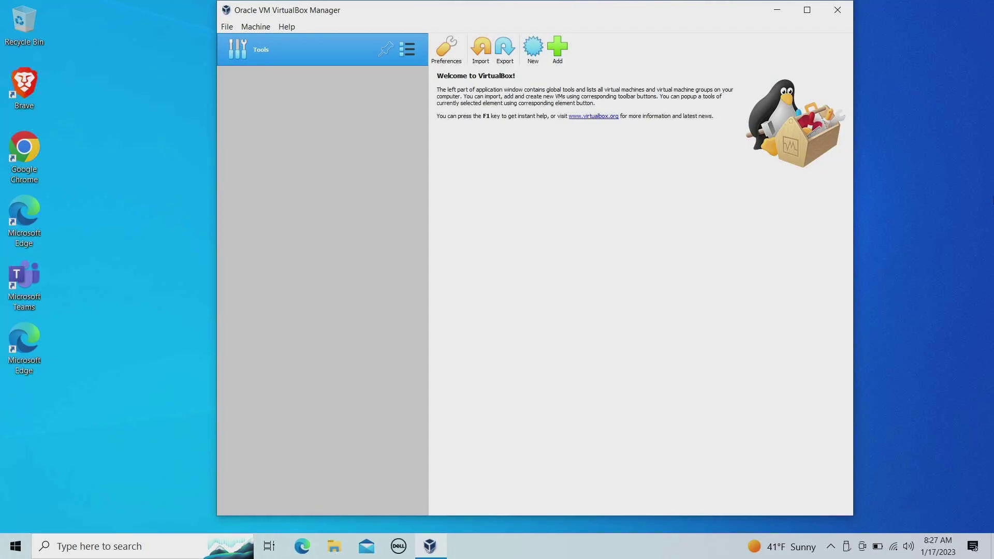
Step: Create a 'Linux Ubuntu' VM with 4096 MB memory and a dynamically allocated 80 GB disk
left_click(532, 49)
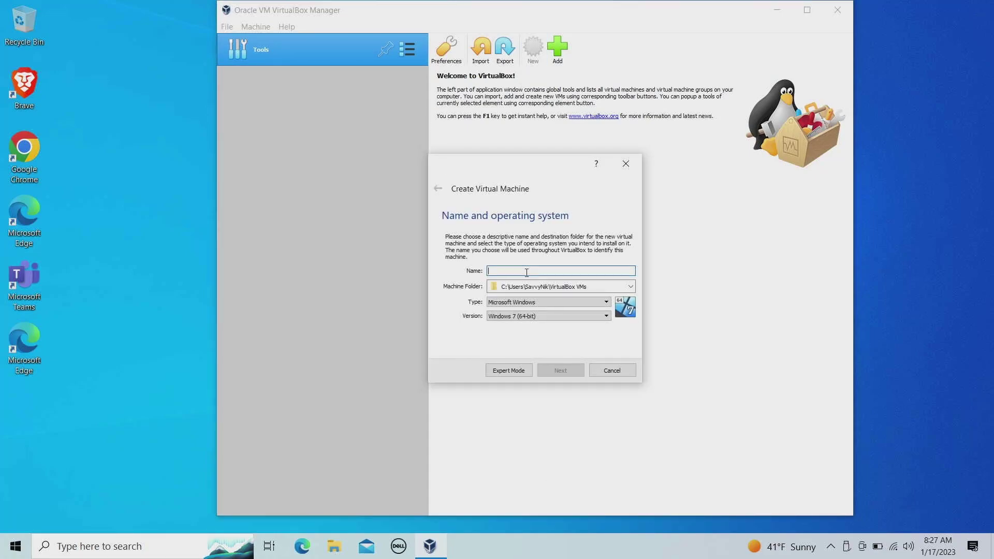
type("Linux Ubuntu")
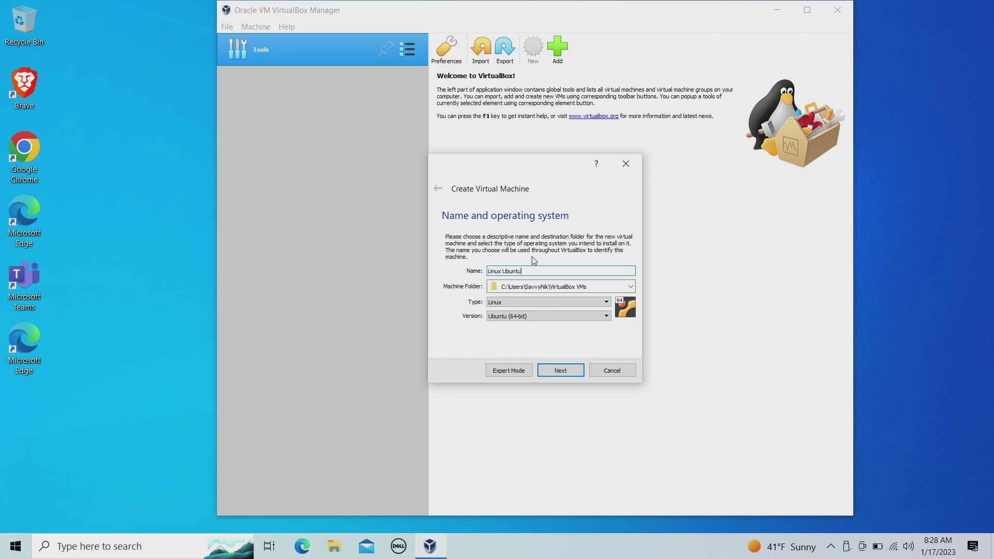
left_click(569, 374)
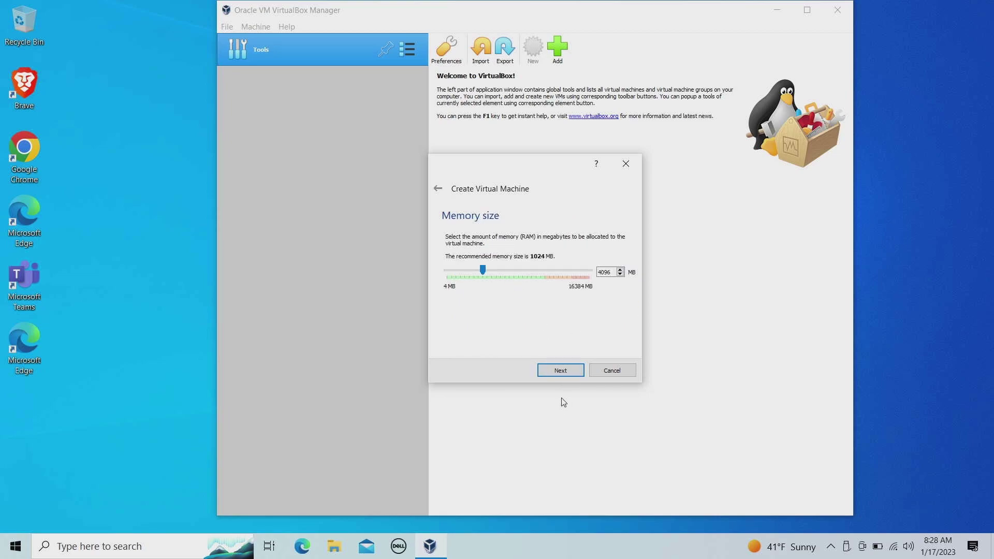
left_click(562, 374)
left_click(569, 375)
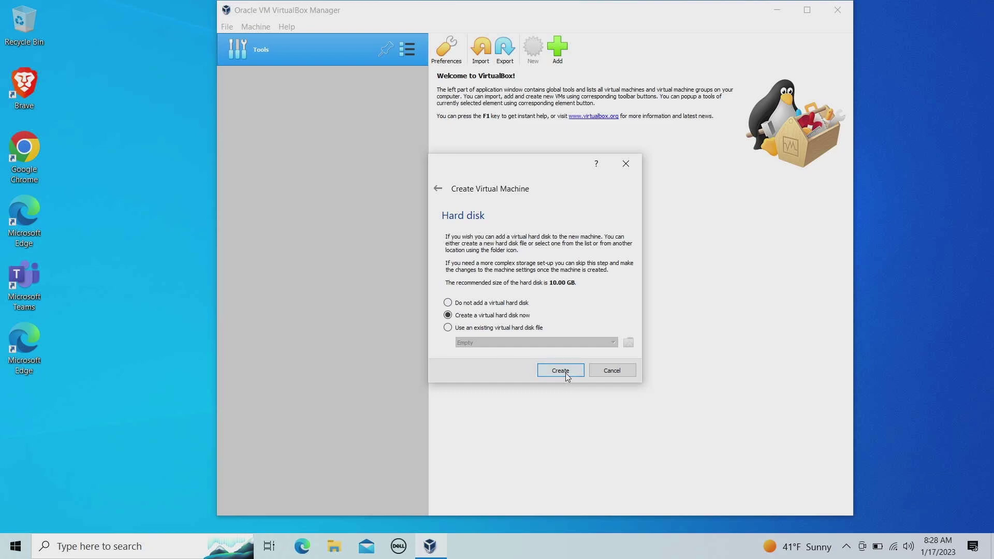
left_click(568, 388)
left_click(566, 386)
left_click(563, 386)
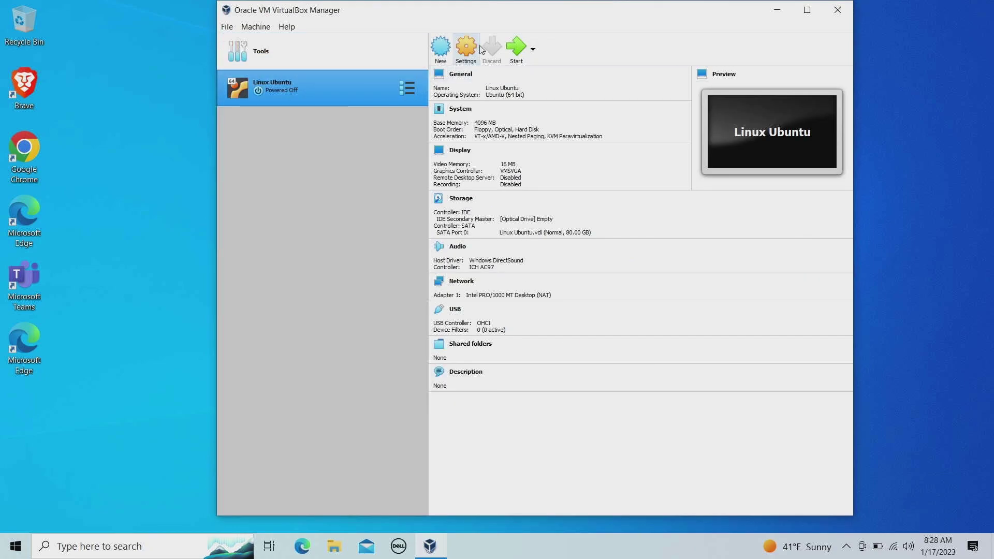
Step: Attach ubuntu-22.04.1-desktop-amd64.iso to the VM's empty optical drive in Storage settings
left_click(460, 198)
left_click(482, 194)
left_click(698, 178)
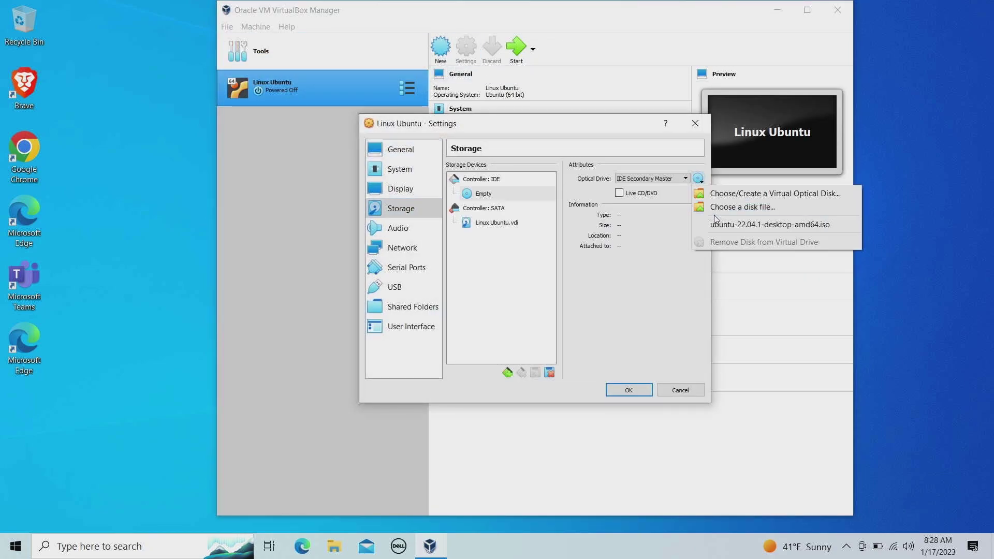
left_click(718, 227)
left_click(633, 390)
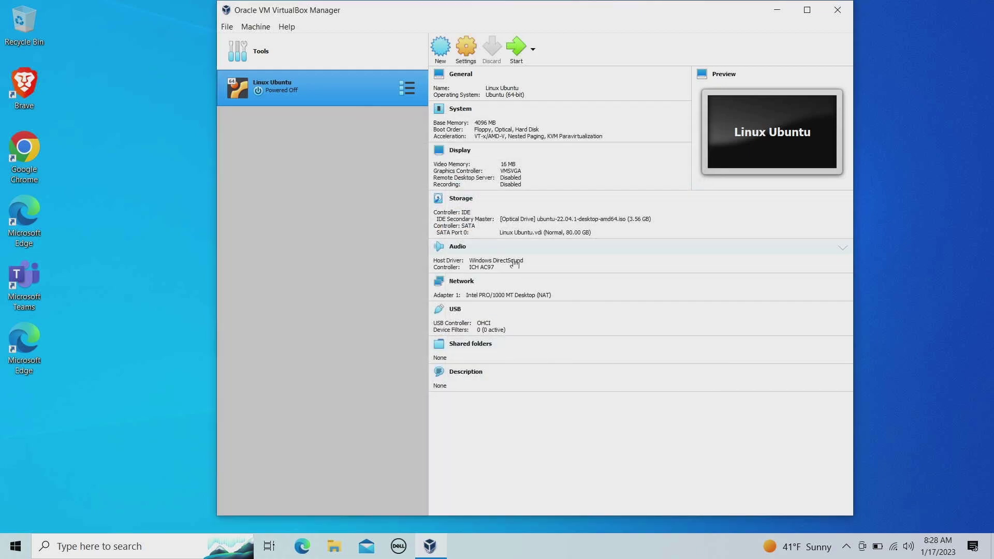
Step: Start the Linux Ubuntu VM from the ISO and boot the 'Try or Install Ubuntu' entry
left_click(516, 47)
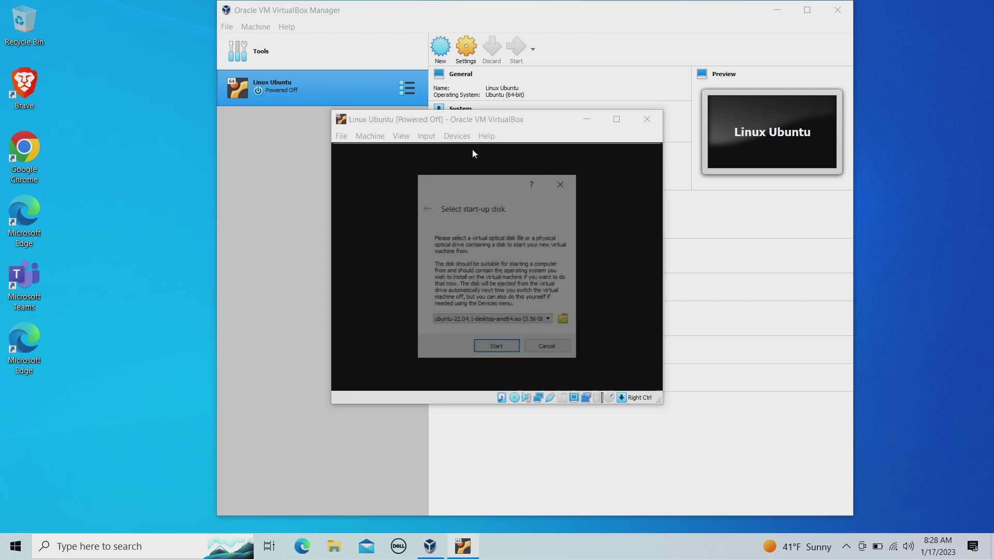
left_click(505, 348)
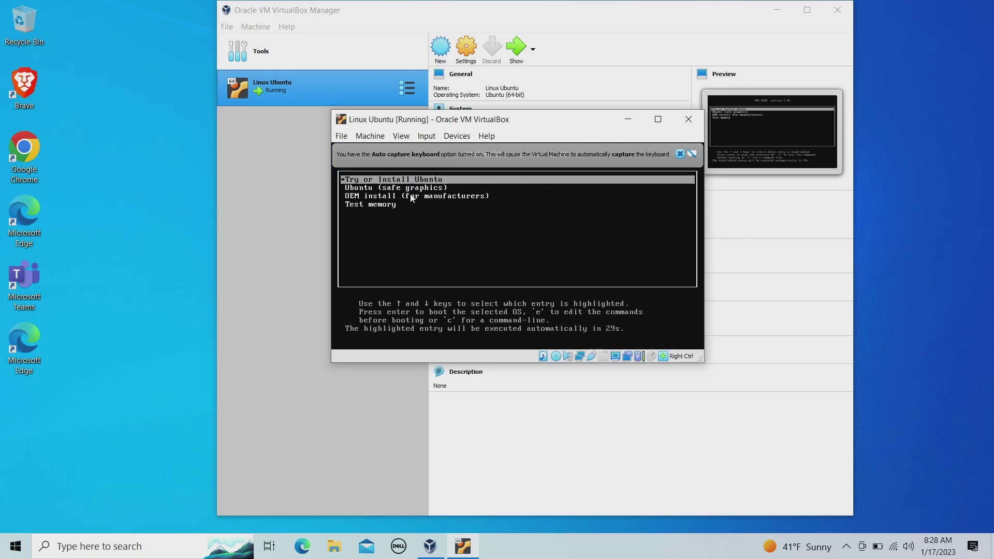
key("Return")
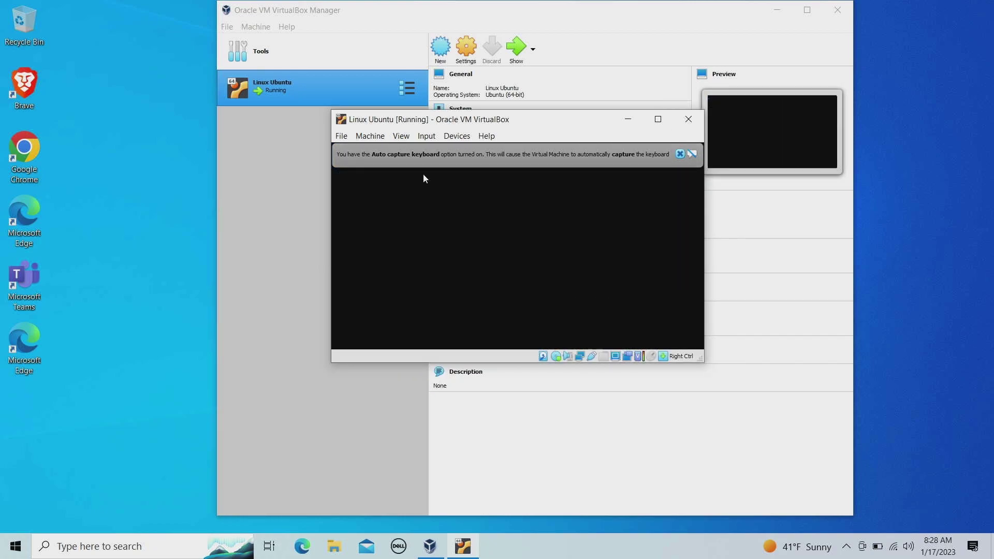
left_click(680, 154)
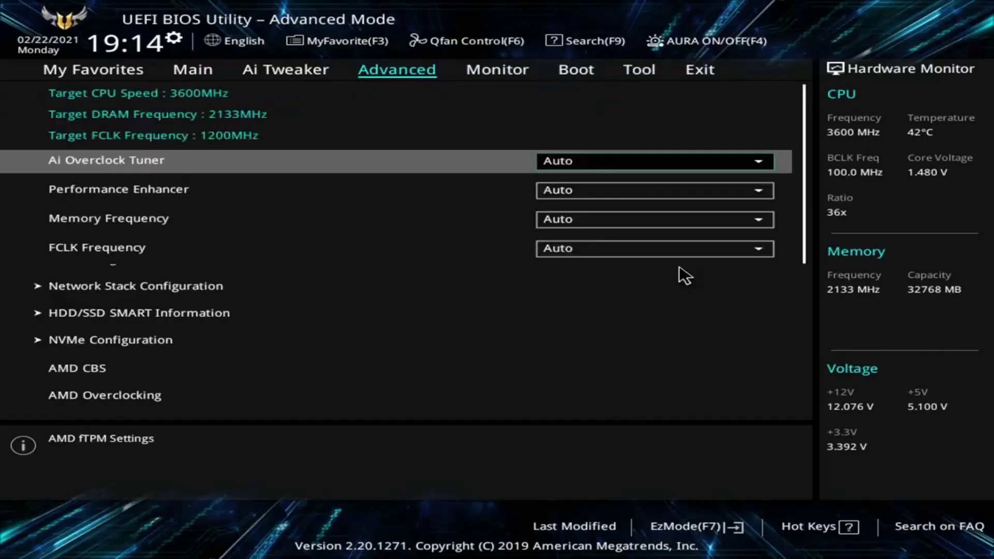
Step: Move to the Advanced tab and enter the CPU Configuration page
key("Left")
key("Left")
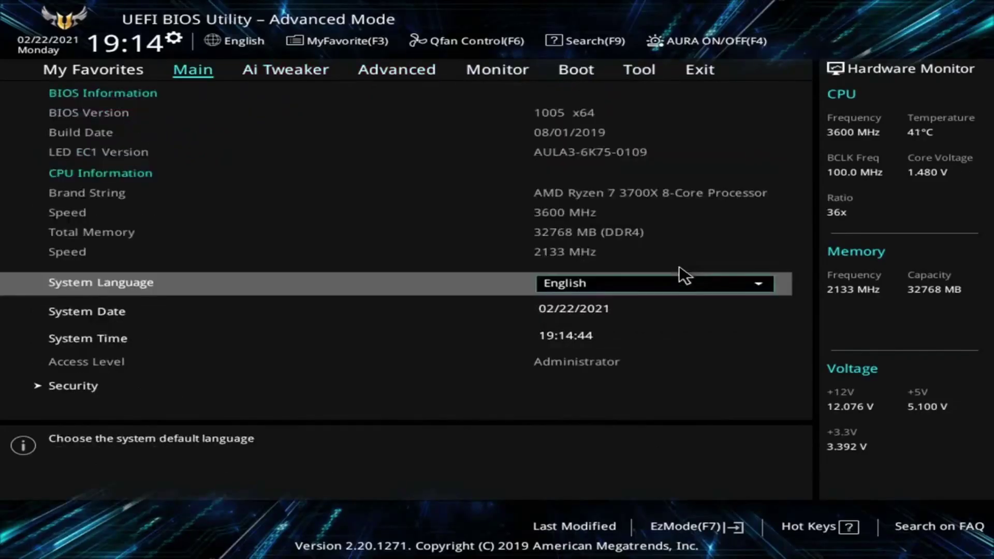
key("Right")
key("Right")
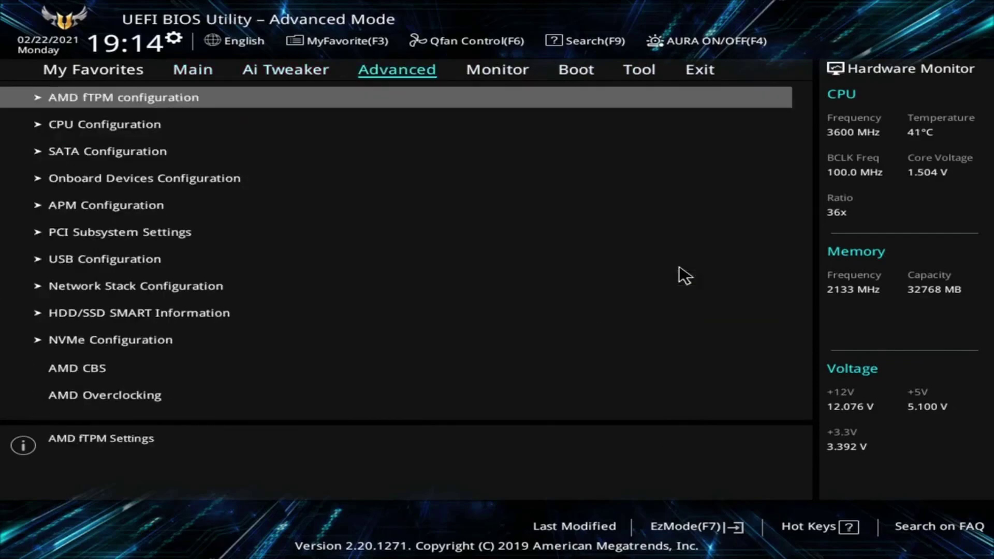
key("Left")
key("Left")
key("Right")
key("Right")
key("Down")
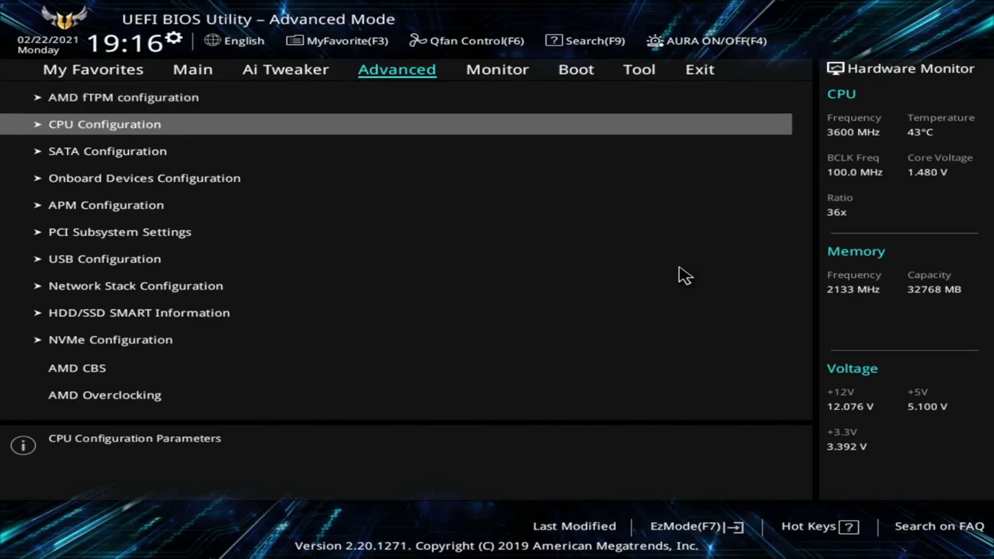
key("Return")
key("Down")
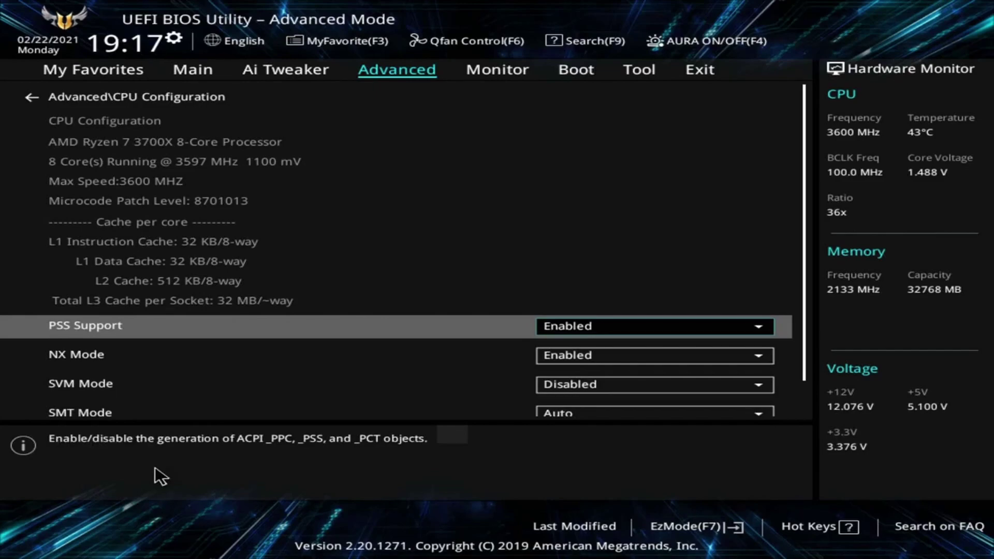
Step: Change SVM Mode from Disabled to Enabled on the CPU Configuration page
key("Down")
key("Down")
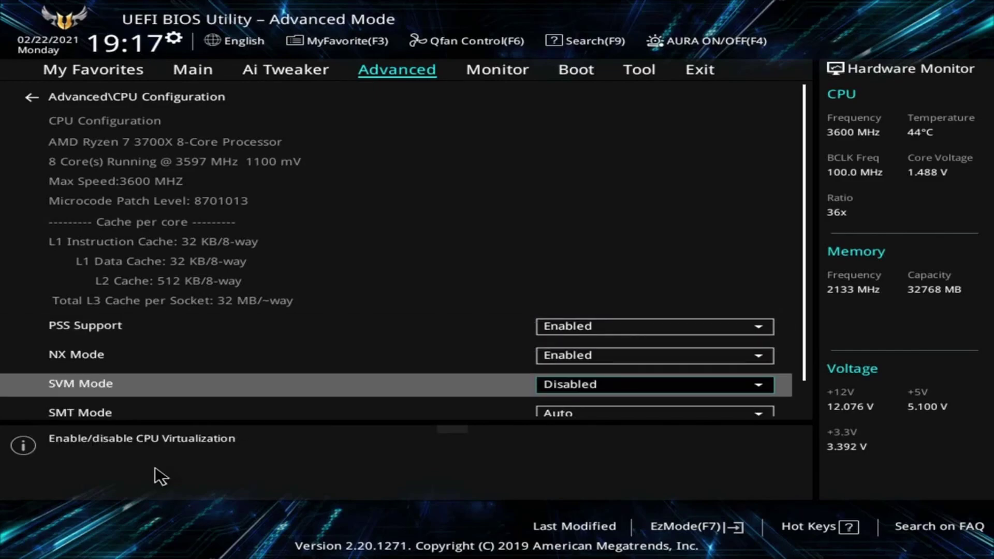
key("Return")
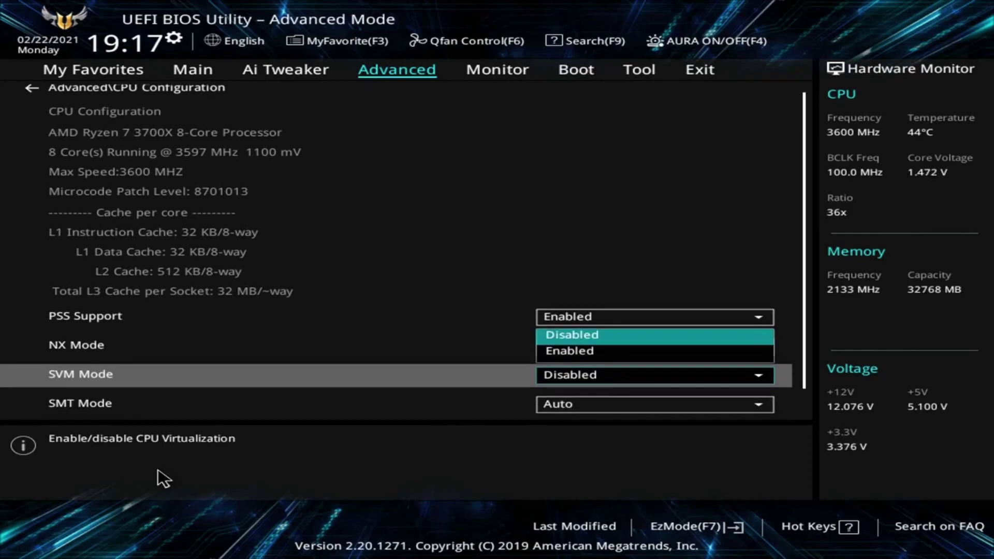
key("Down")
key("Return")
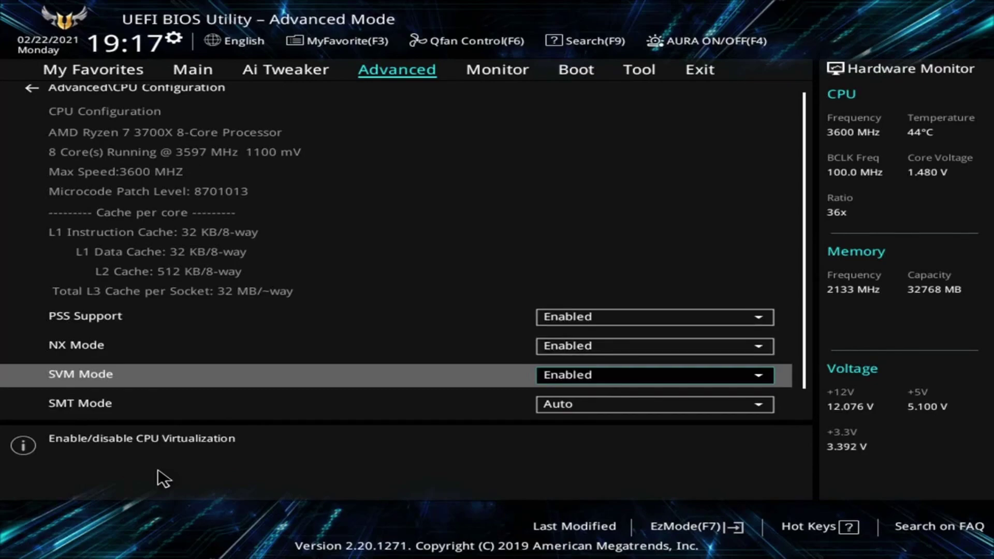
scroll(163, 479, "up", 1)
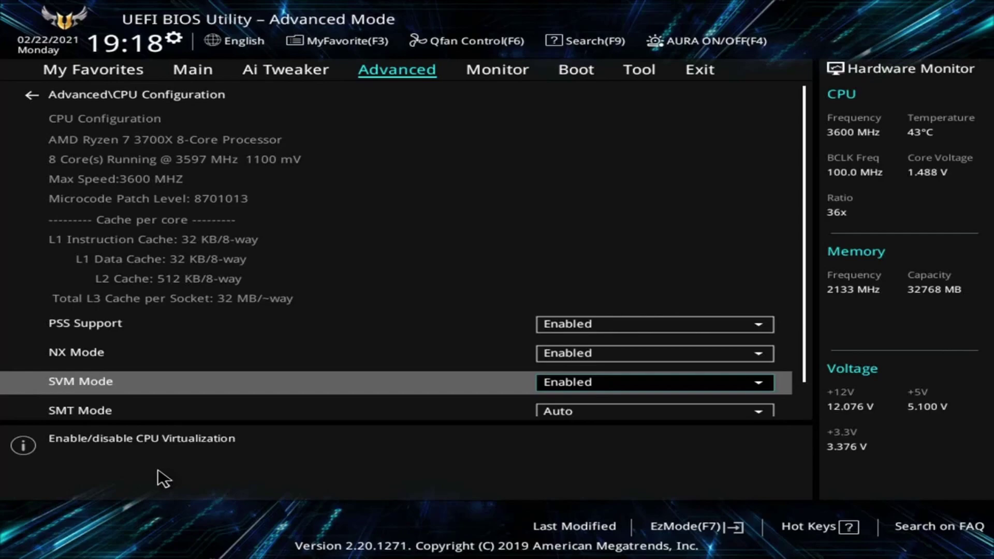
Step: Choose Save Changes & Reset on the Exit tab, then launch VirtualBox from the taskbar after rebooting
key("Right")
key("Right")
key("Right")
key("Right")
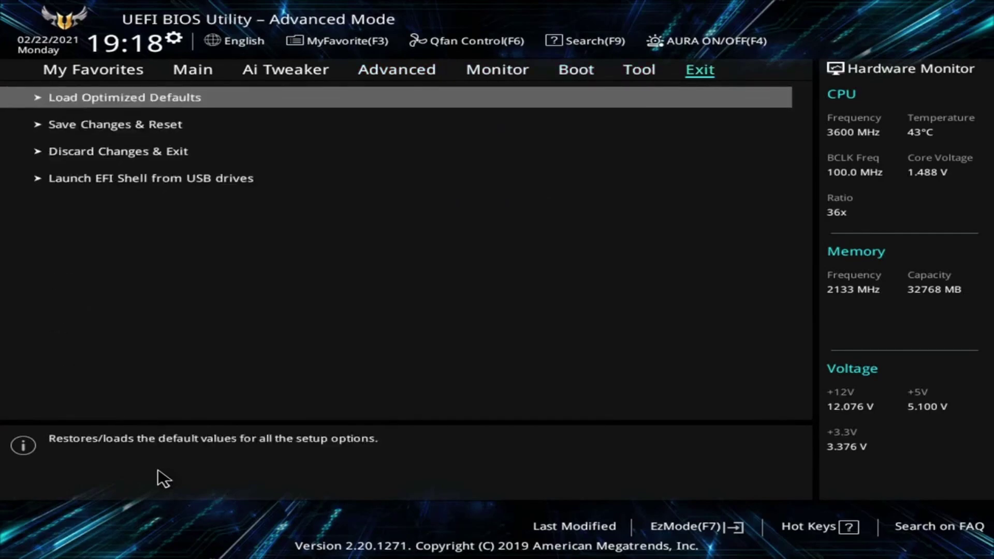
key("Down")
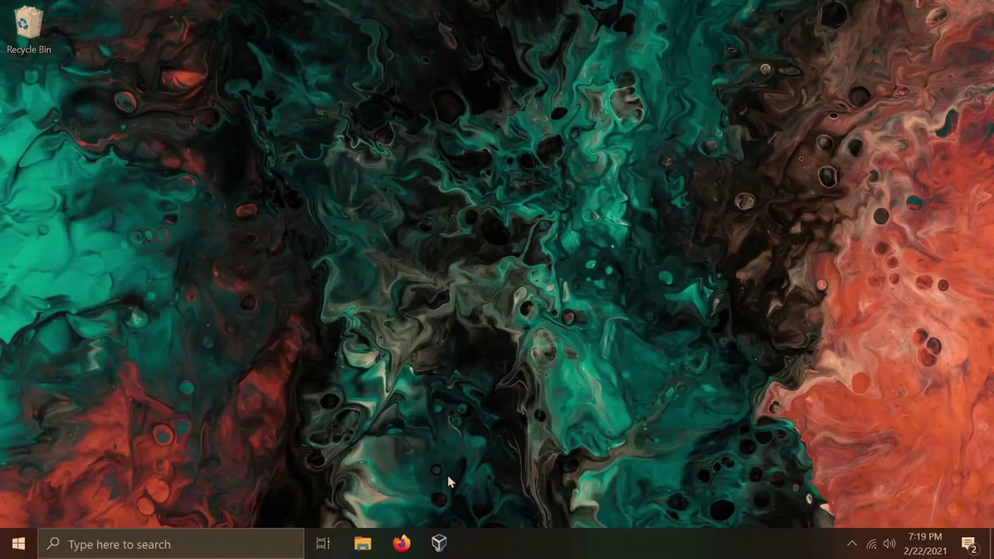
left_click(439, 543)
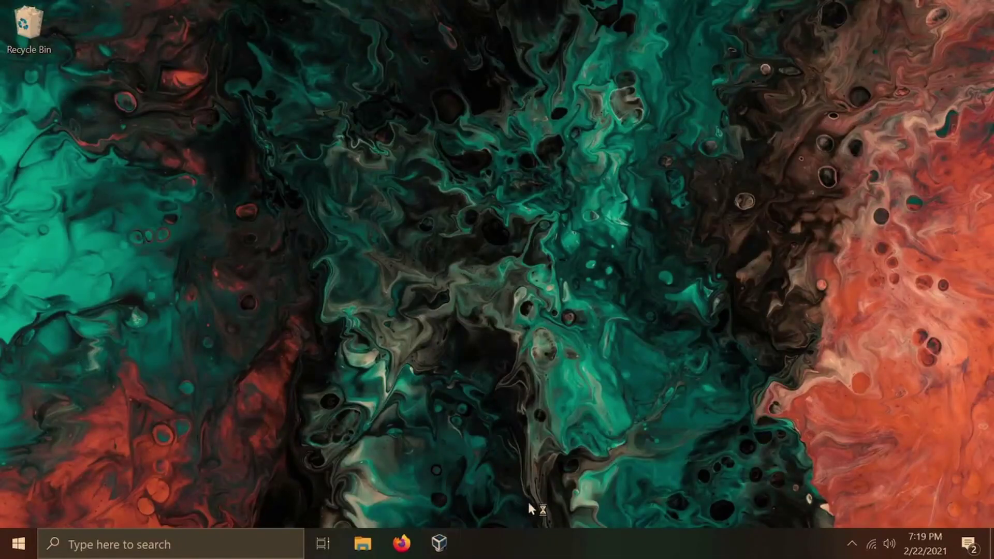